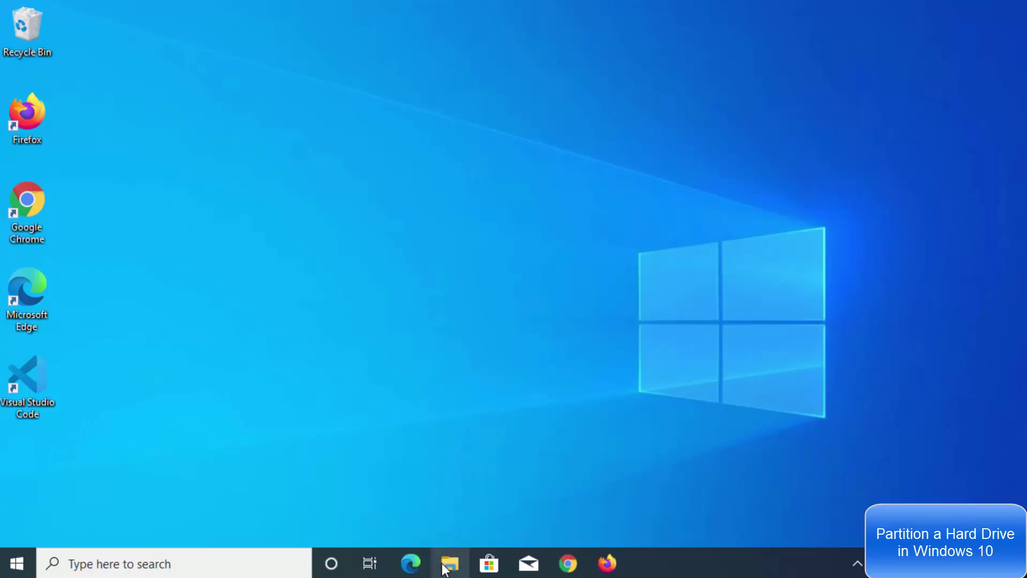
Launch Computer Management from the This PC context menu in File Explorer.
{"action": "left_click", "coordinate": [448, 565]}
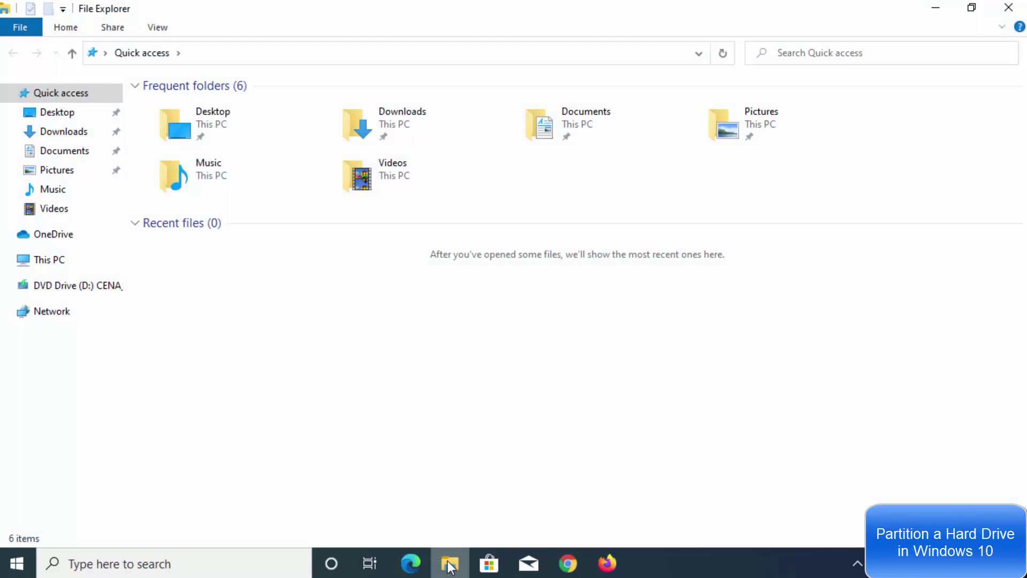
{"action": "mouse_move", "coordinate": [453, 568]}
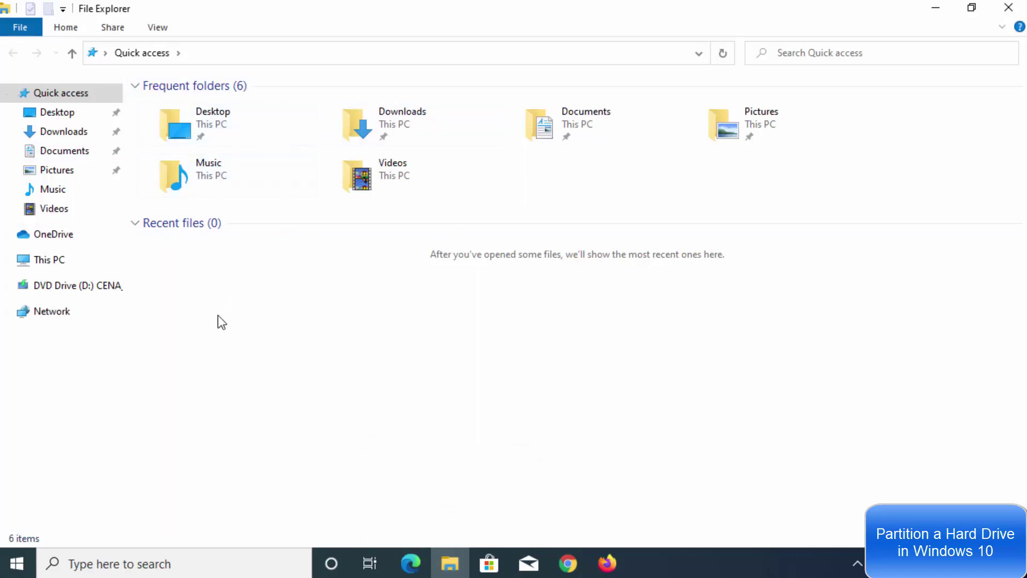
{"action": "right_click", "coordinate": [56, 264]}
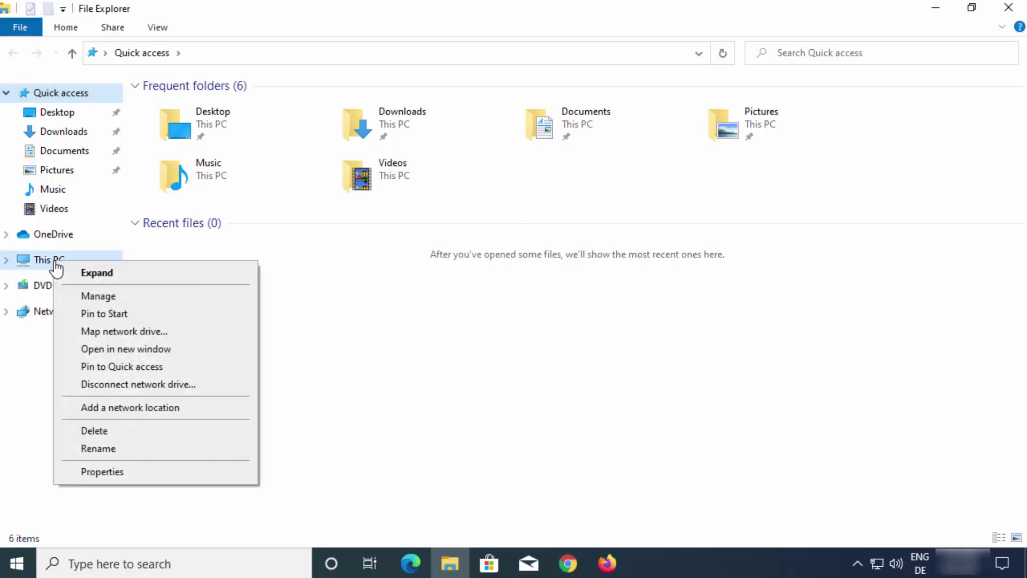
{"action": "left_click", "coordinate": [100, 297]}
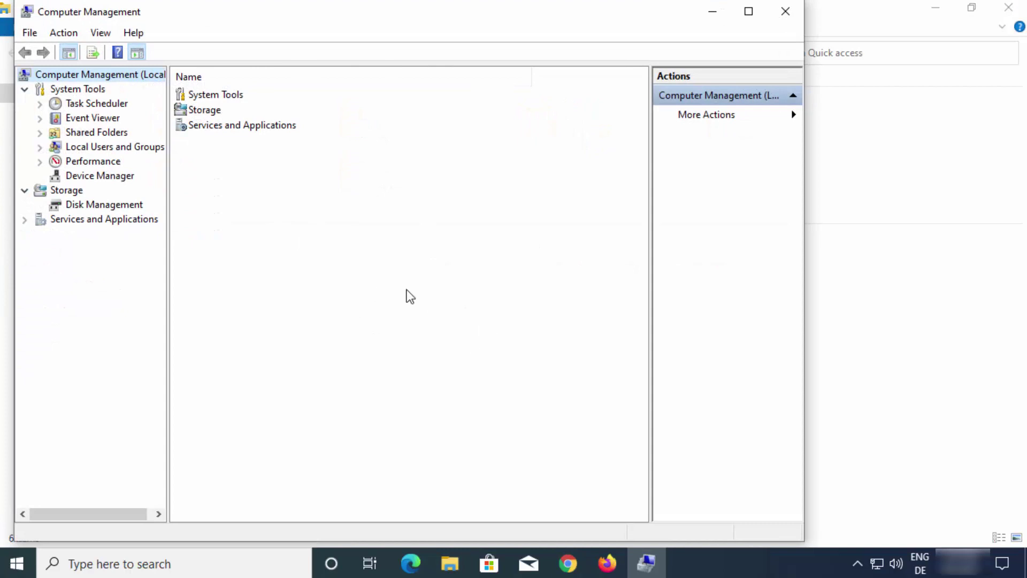
Maximize Computer Management, open Disk Management and select the 99.37 GB C: partition.
{"action": "left_click", "coordinate": [934, 10]}
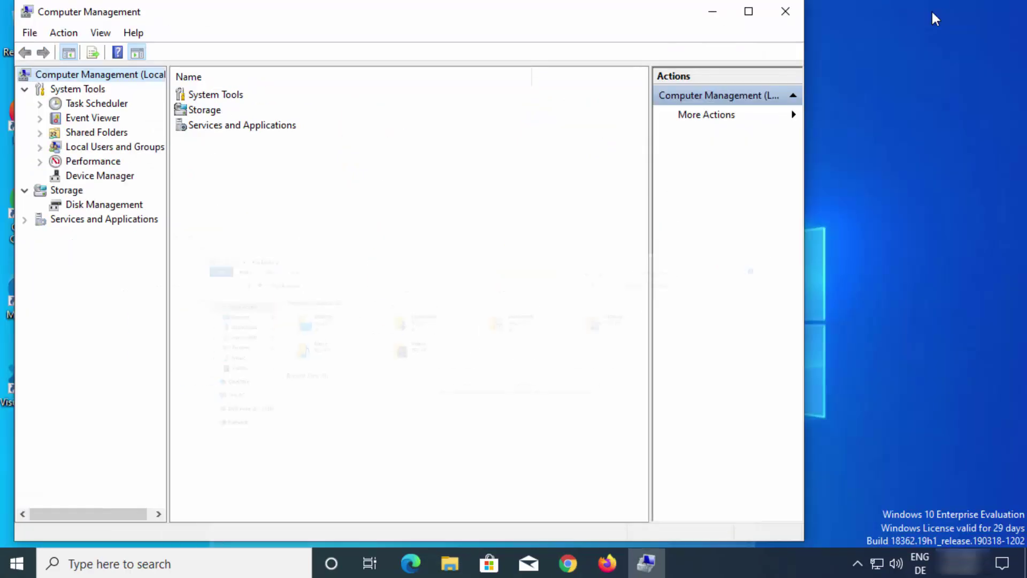
{"action": "left_click", "coordinate": [748, 12]}
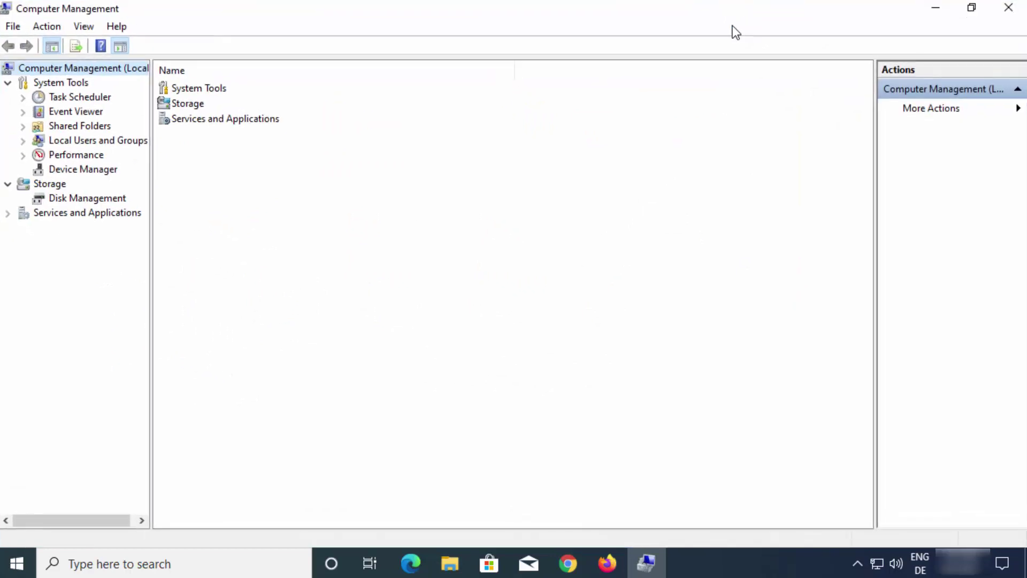
{"action": "left_click", "coordinate": [70, 197]}
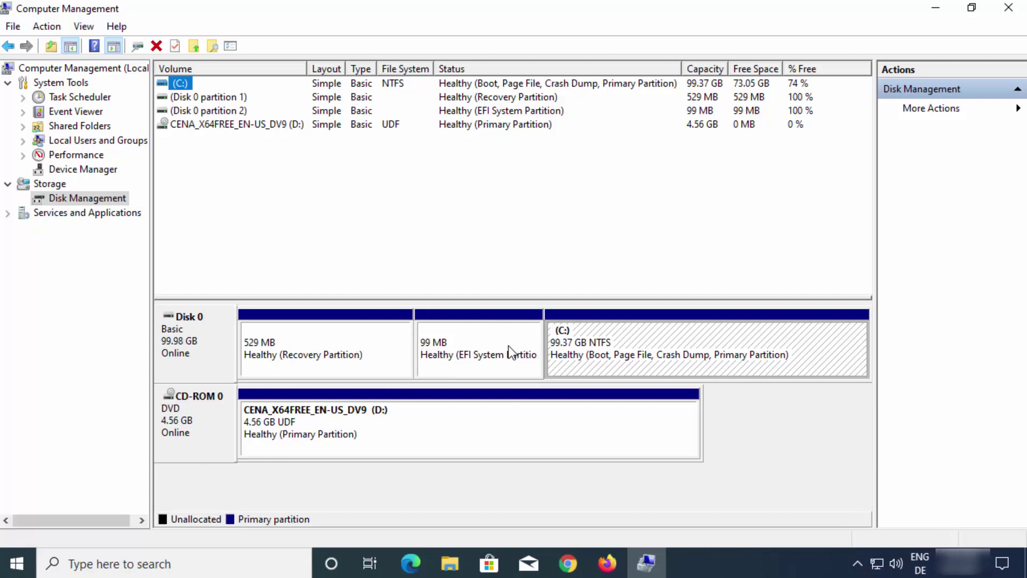
{"action": "left_click", "coordinate": [599, 356]}
Check the drives under This PC in File Explorer, then reselect C: on Disk 0.
{"action": "left_click", "coordinate": [451, 565]}
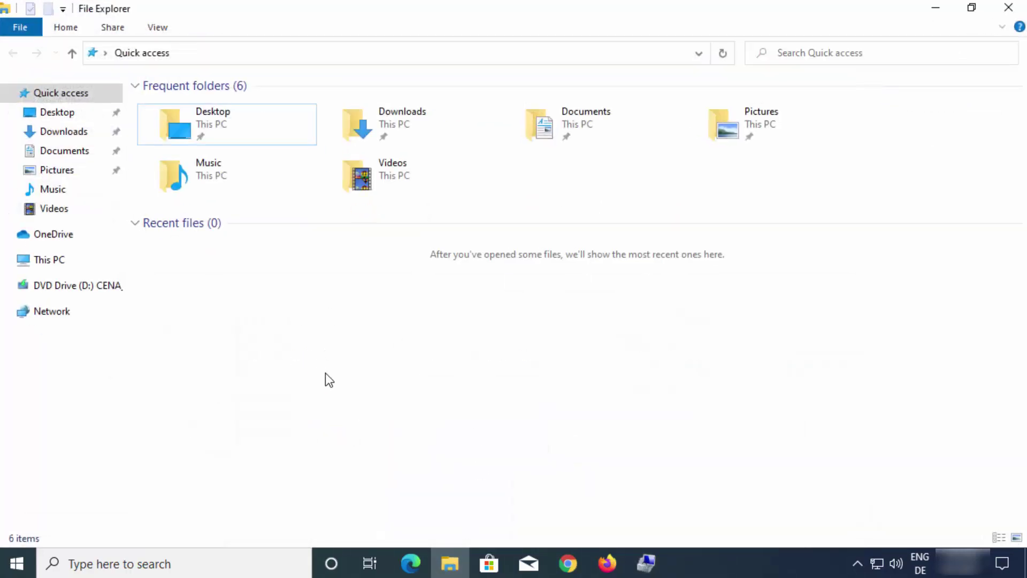
{"action": "left_click", "coordinate": [80, 259]}
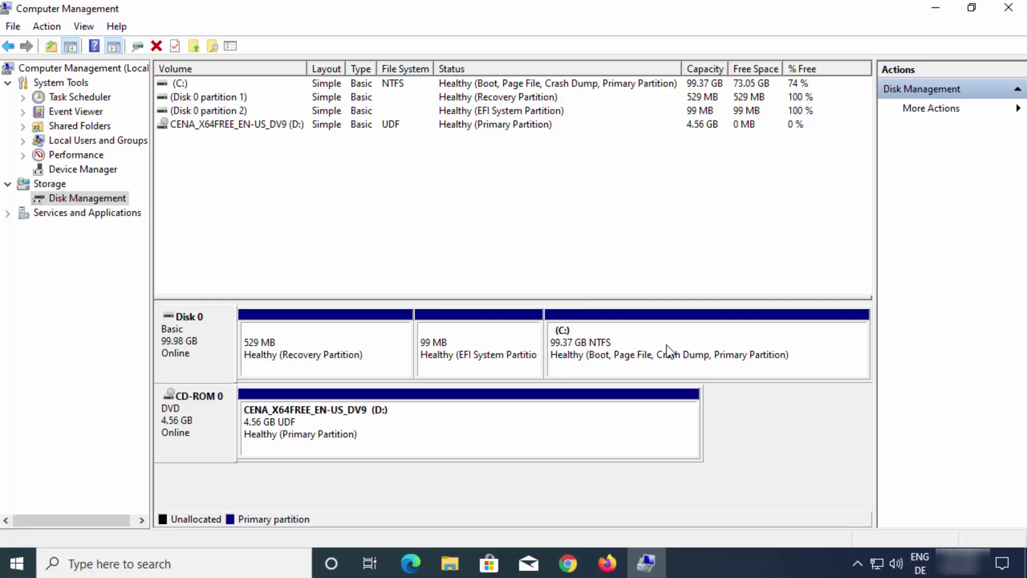
{"action": "left_click", "coordinate": [667, 350]}
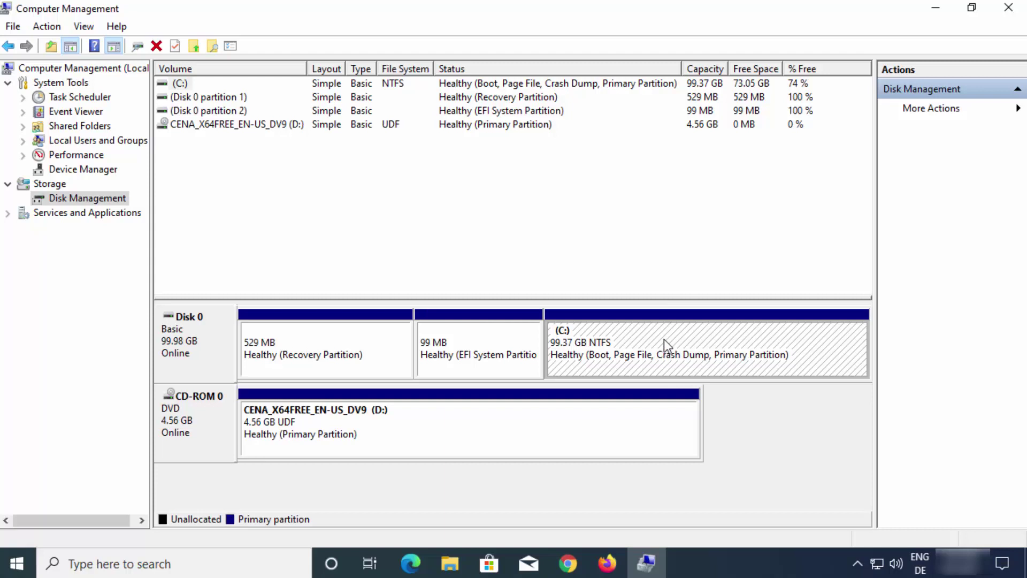
Shrink the C: volume by 10000 MB, freeing 9.77 GB of unallocated space.
{"action": "right_click", "coordinate": [663, 339]}
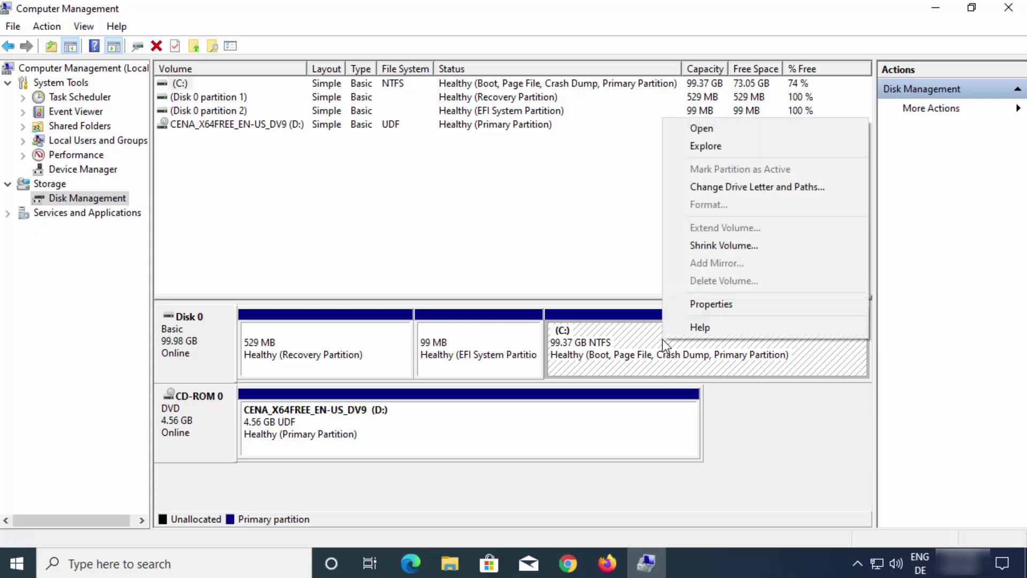
{"action": "left_click", "coordinate": [712, 246]}
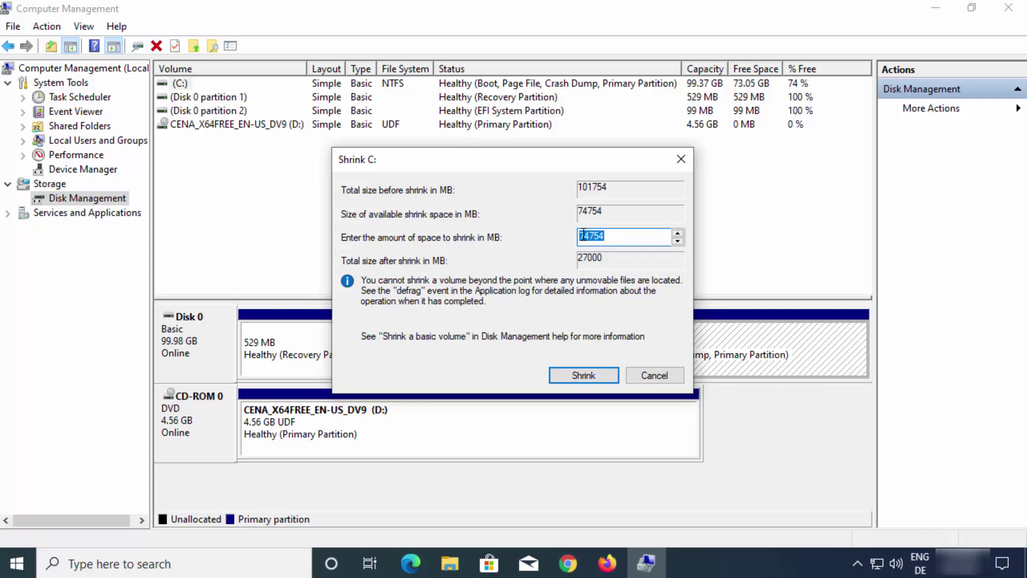
{"action": "left_click", "coordinate": [616, 237]}
{"action": "left_click_drag", "start_coordinate": [617, 237], "coordinate": [545, 231]}
{"action": "type", "text": "10000"}
{"action": "left_click", "coordinate": [571, 376]}
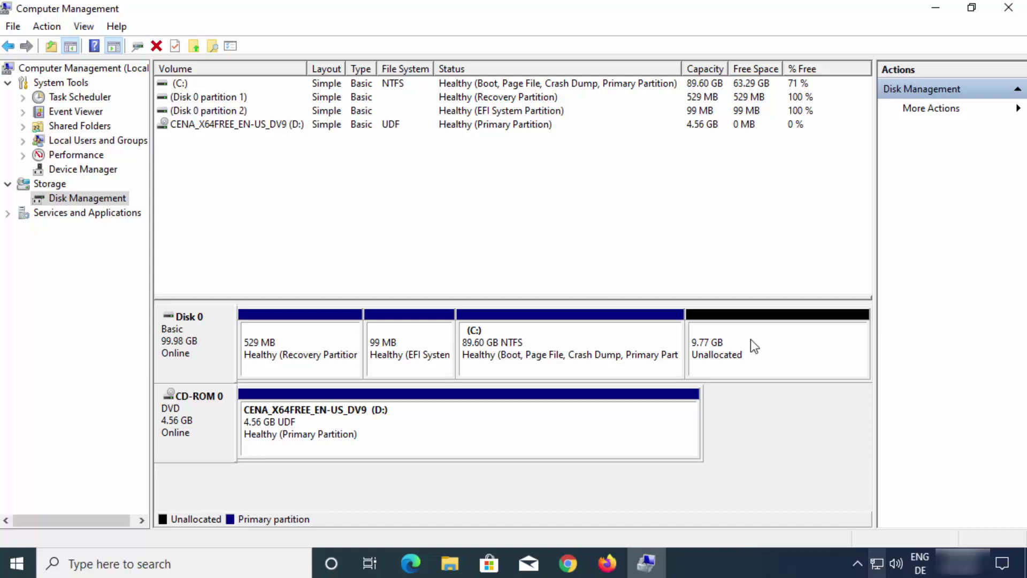
Start a New Simple Volume on the 9.77 GB unallocated space, keeping the 9999 MB size.
{"action": "left_click", "coordinate": [737, 351]}
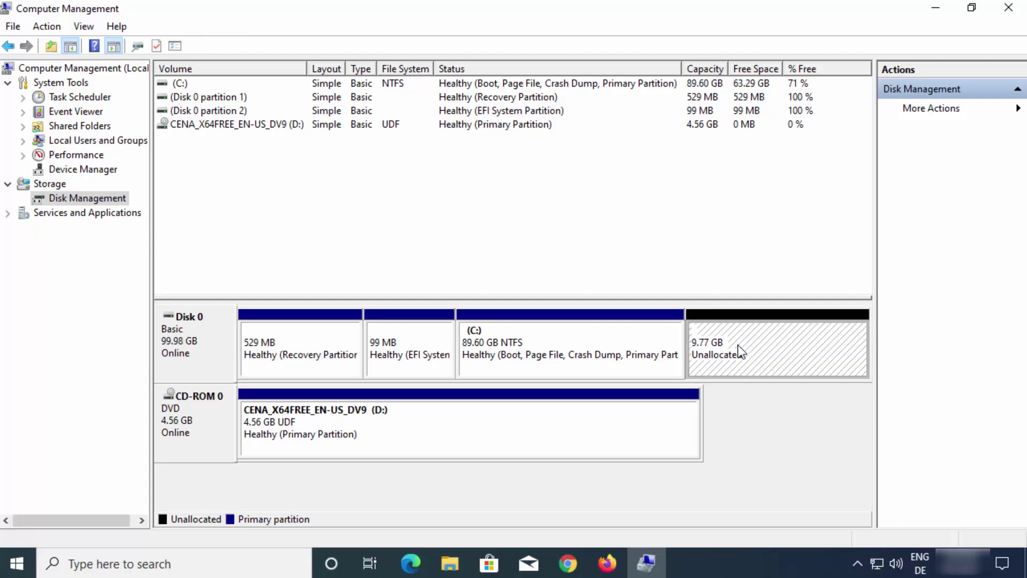
{"action": "right_click", "coordinate": [738, 352]}
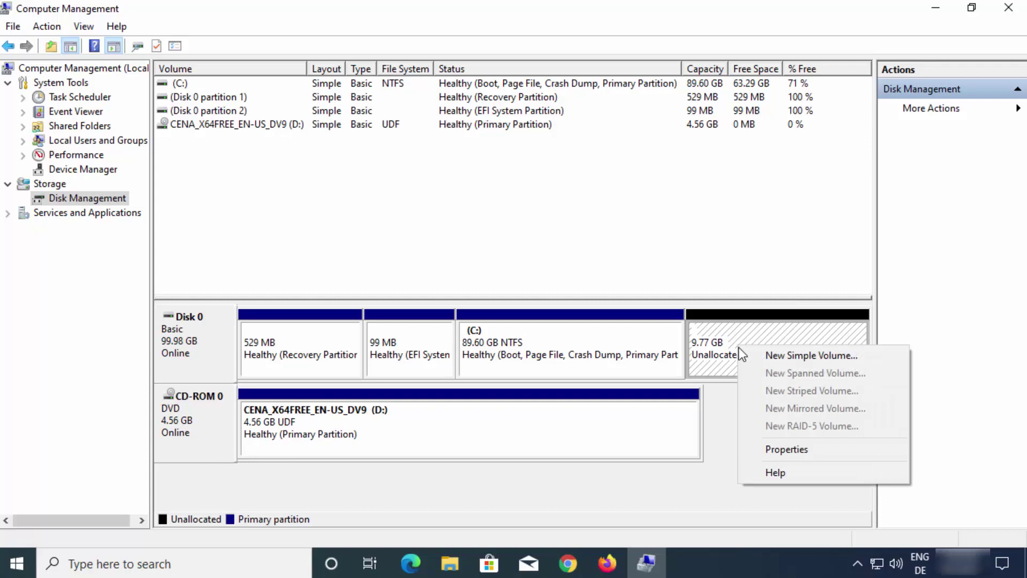
{"action": "left_click", "coordinate": [771, 357]}
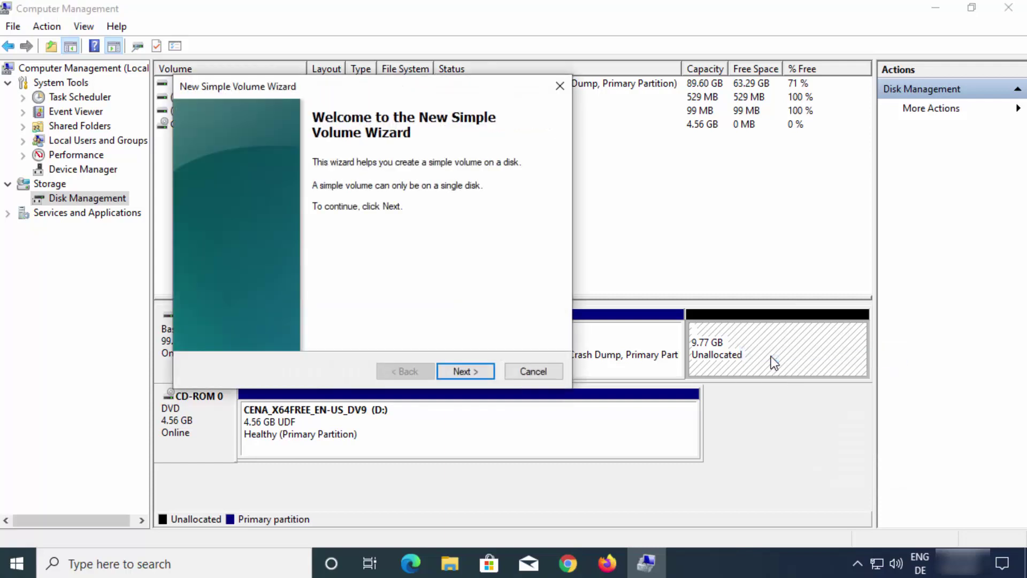
{"action": "left_click_drag", "start_coordinate": [457, 91], "coordinate": [638, 106]}
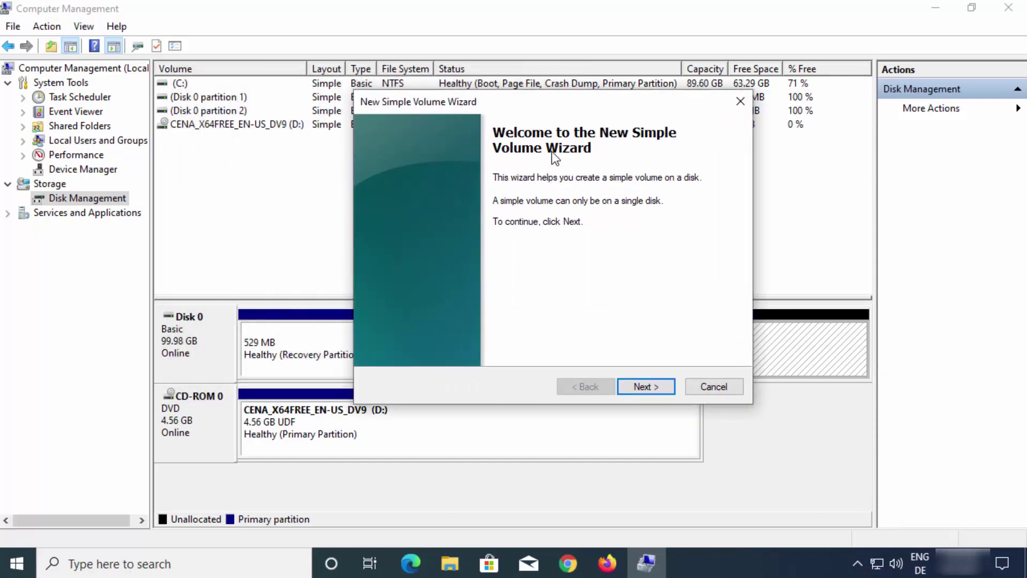
{"action": "left_click", "coordinate": [635, 391]}
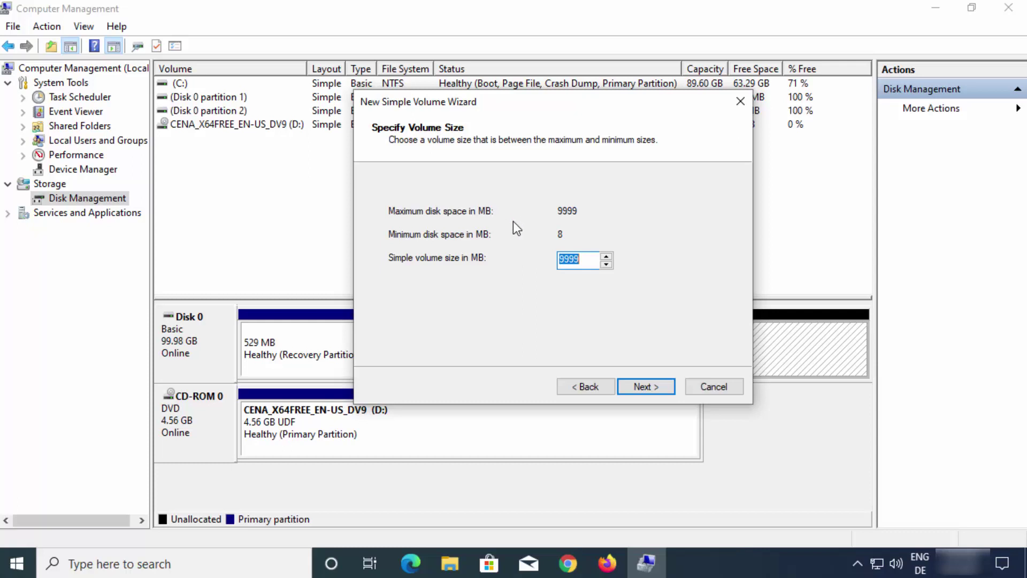
{"action": "left_click", "coordinate": [638, 384]}
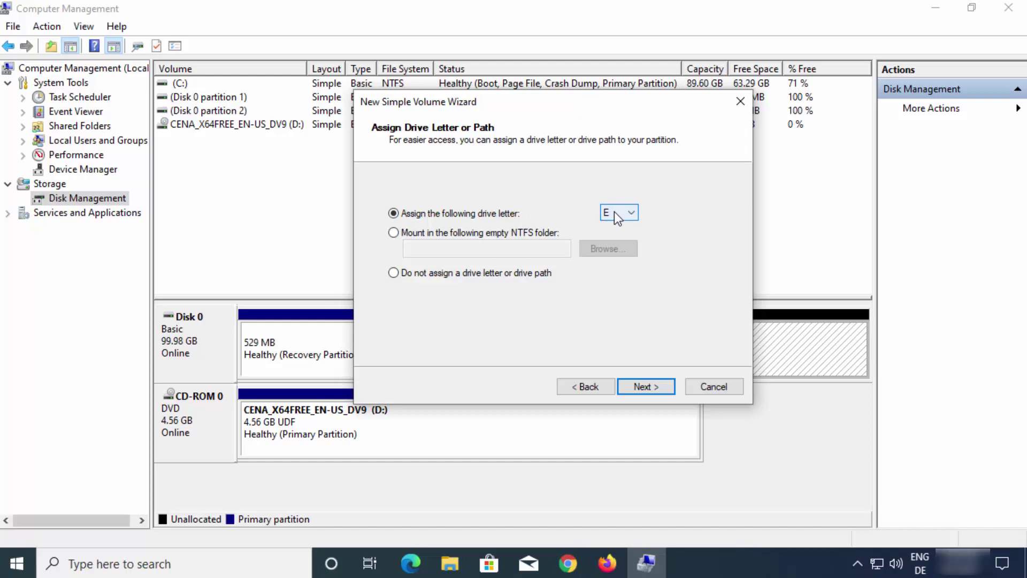
Keep drive letter E for the new volume and select the default New Volume label.
{"action": "left_click", "coordinate": [449, 563]}
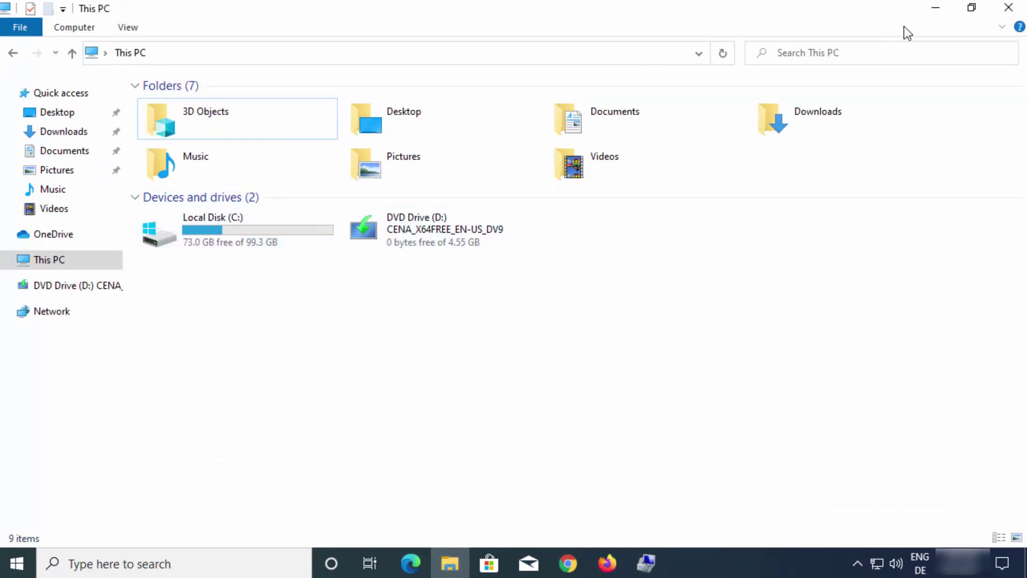
{"action": "left_click", "coordinate": [935, 8]}
{"action": "left_click", "coordinate": [626, 212]}
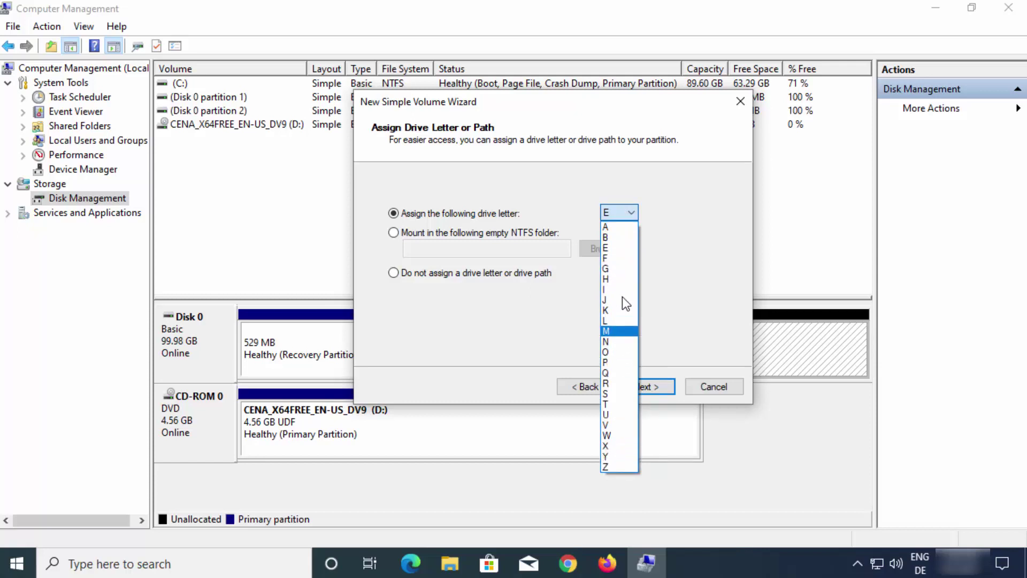
{"action": "left_click", "coordinate": [654, 231]}
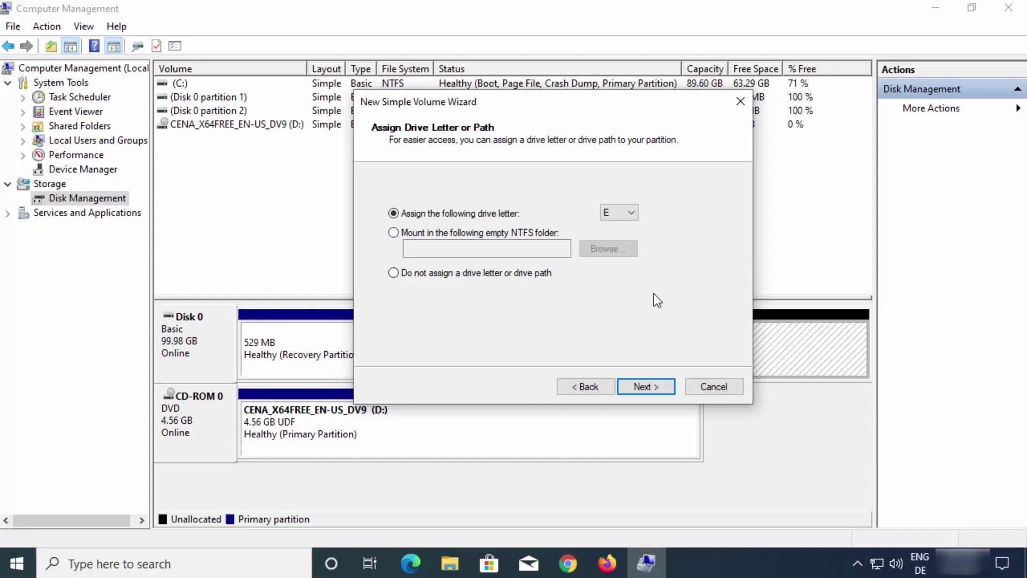
{"action": "left_click", "coordinate": [646, 385]}
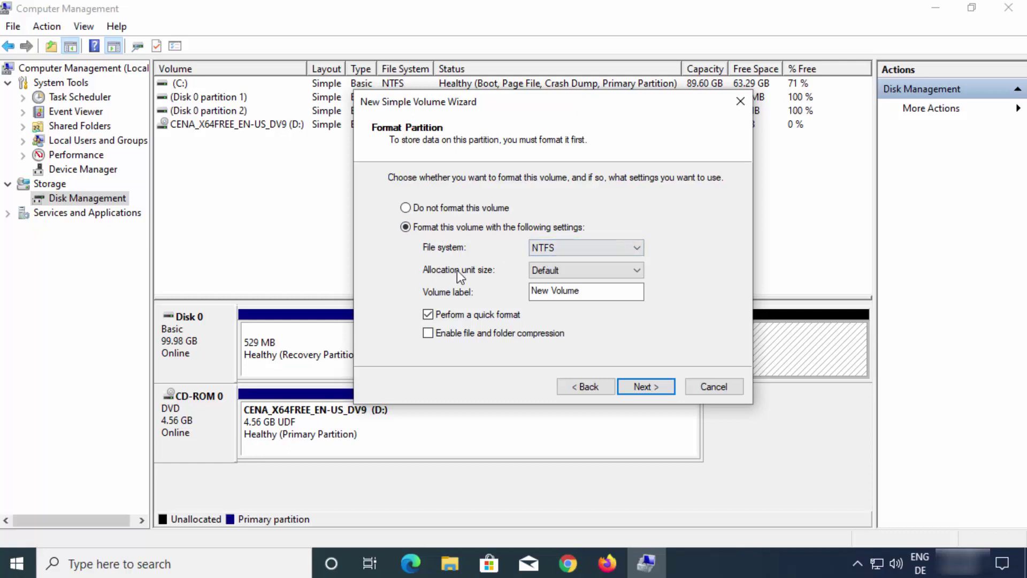
{"action": "left_click_drag", "start_coordinate": [533, 290], "coordinate": [582, 291]}
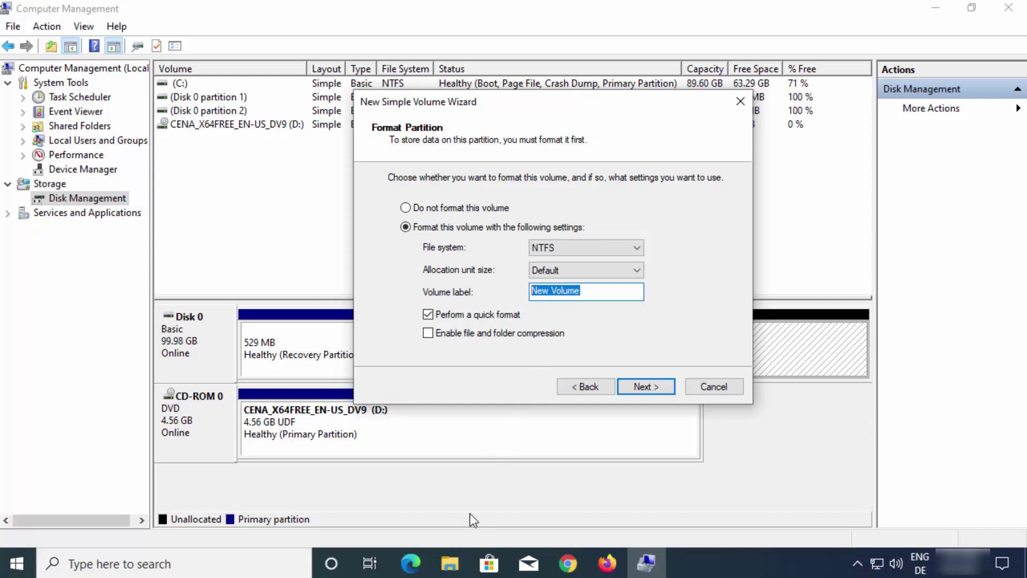
Check This PC, which lists only Local Disk (C:) and DVD Drive (D:).
{"action": "left_click", "coordinate": [449, 563]}
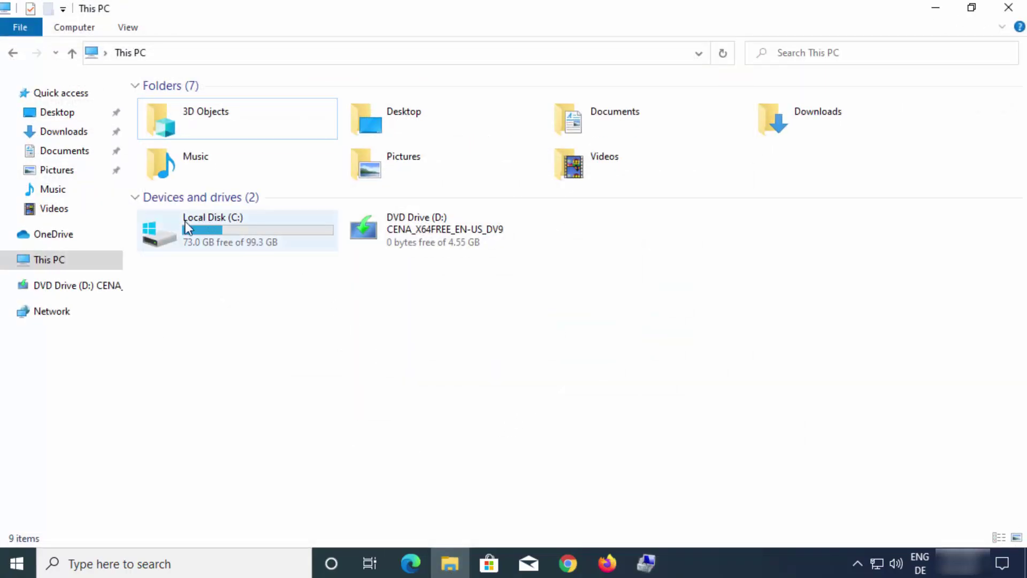
{"action": "mouse_move", "coordinate": [208, 221]}
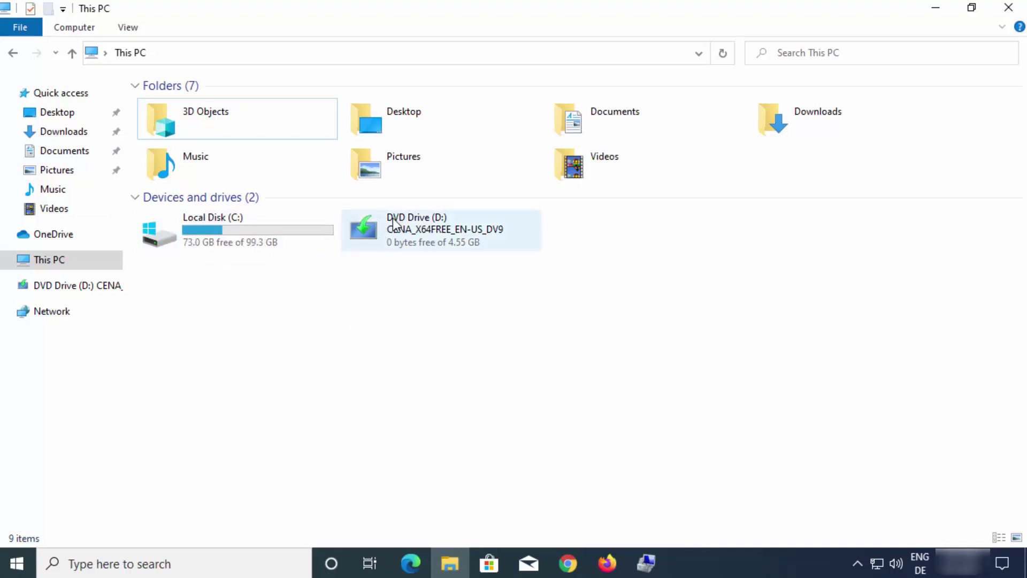
{"action": "mouse_move", "coordinate": [417, 224]}
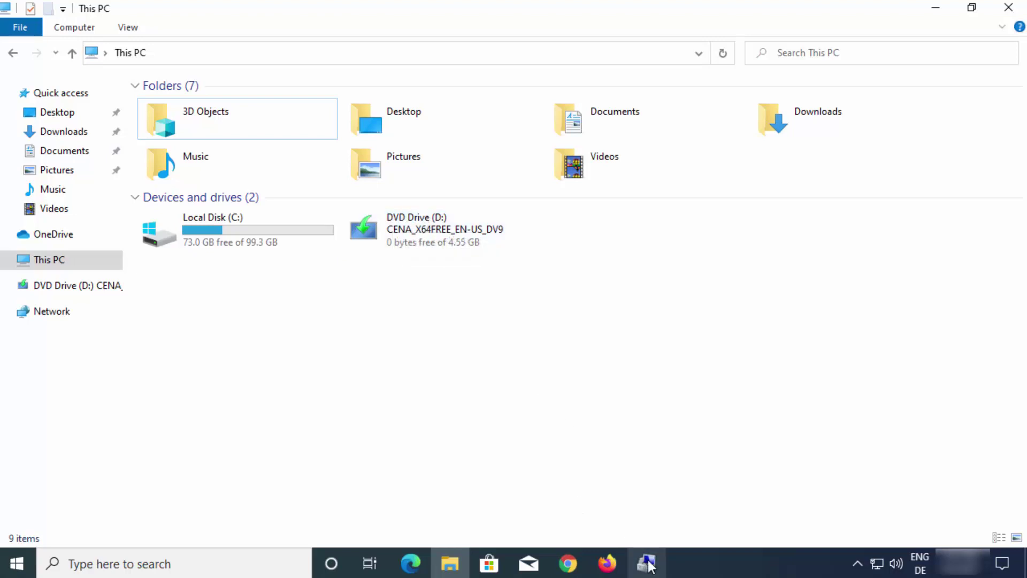
Label the new volume 'Data' and finish the wizard, creating the 9.76 GB NTFS E: volume.
{"action": "mouse_move", "coordinate": [647, 562]}
{"action": "left_click", "coordinate": [643, 450]}
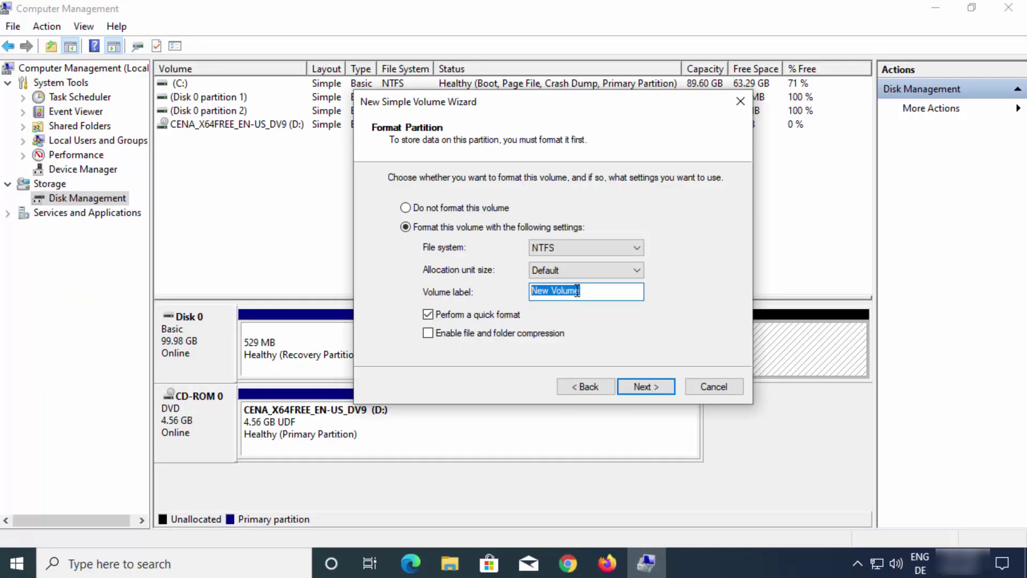
{"action": "key", "text": "BackSpace"}
{"action": "type", "text": "Data"}
{"action": "left_click", "coordinate": [640, 389]}
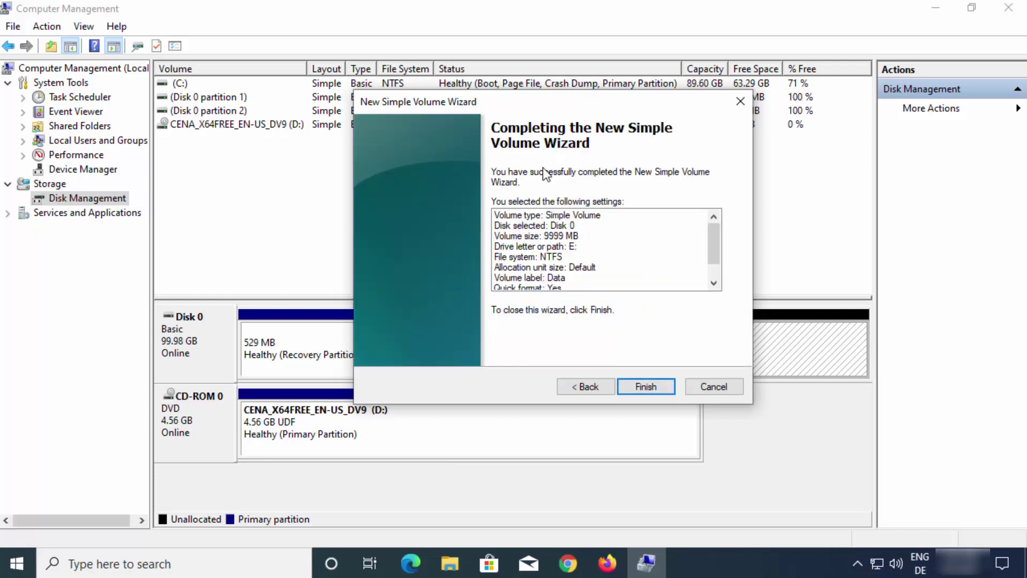
{"action": "left_click", "coordinate": [637, 386]}
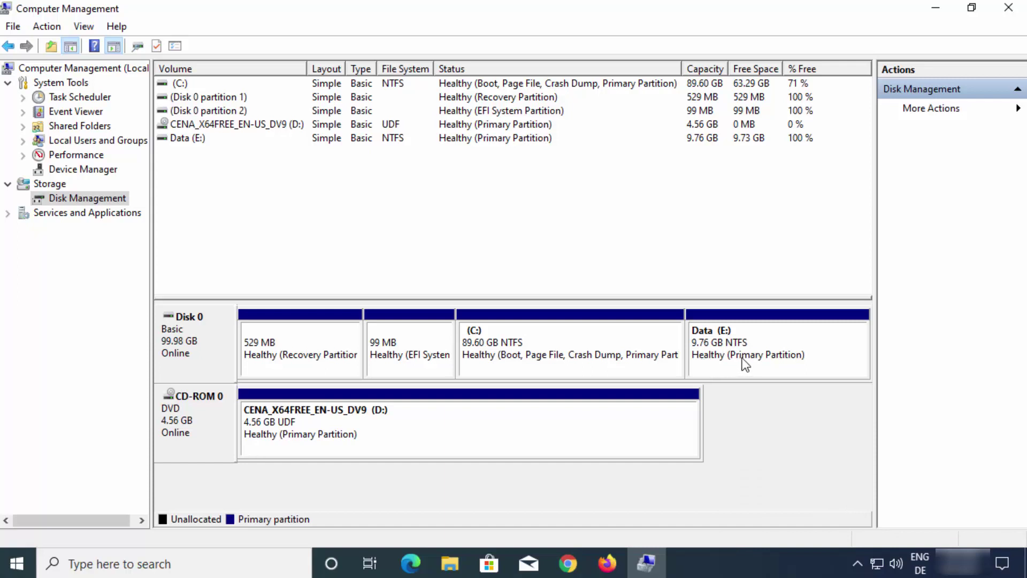
{"action": "left_click", "coordinate": [450, 563]}
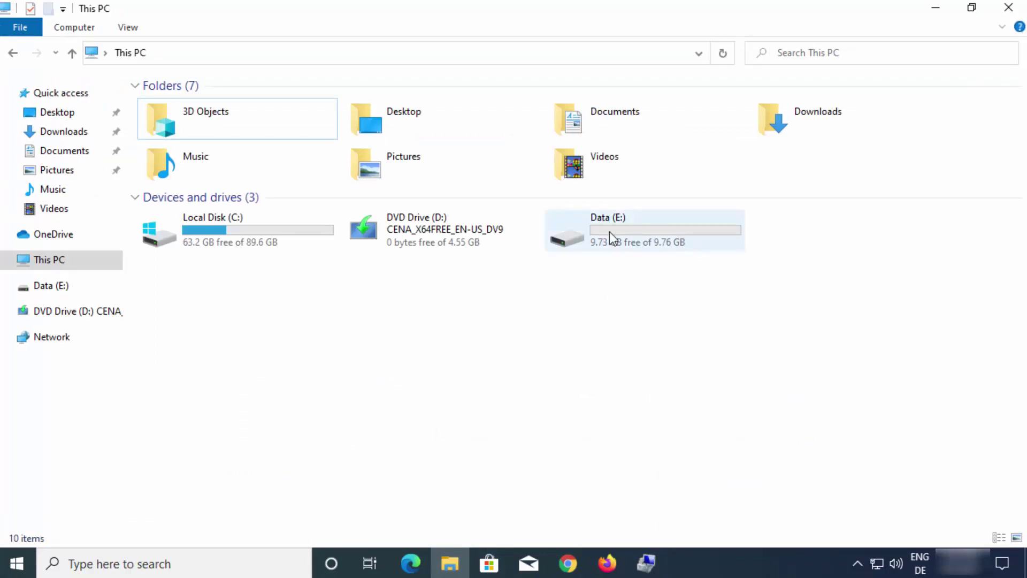
{"action": "mouse_move", "coordinate": [644, 236]}
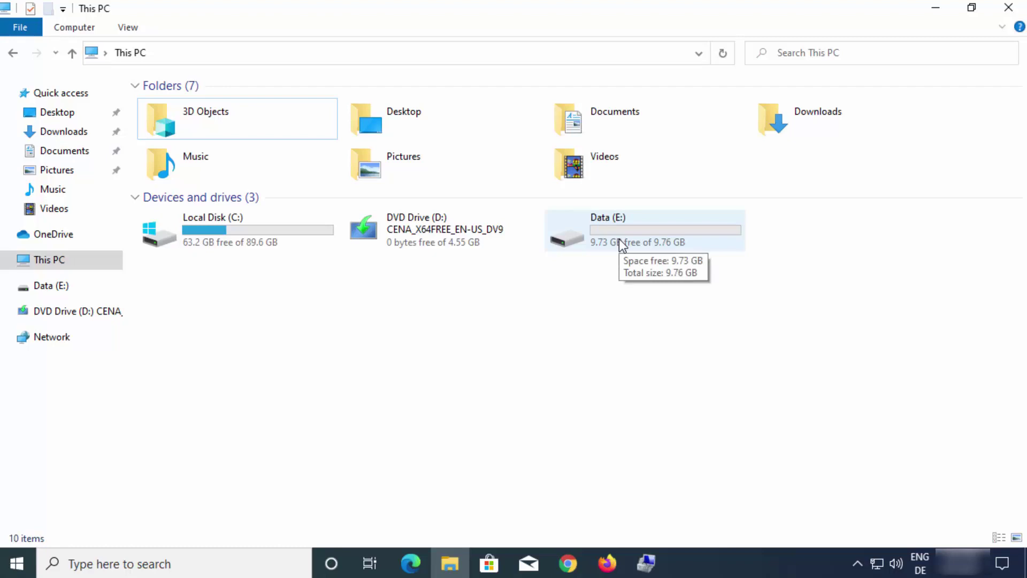
{"action": "left_click", "coordinate": [929, 12]}
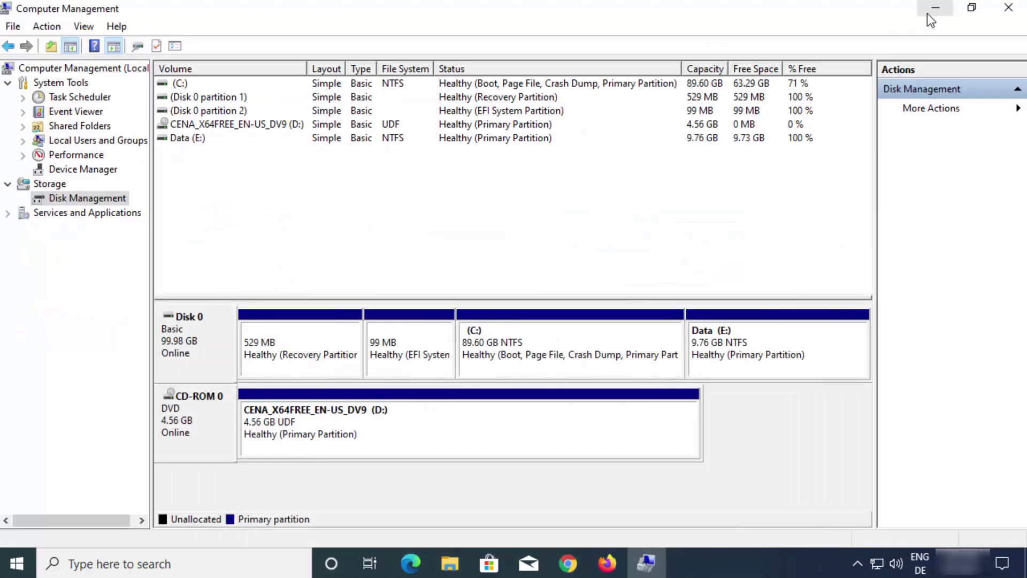
Delete the Data (E:) volume and confirm, returning 9.77 GB to unallocated space.
{"action": "left_click", "coordinate": [764, 353]}
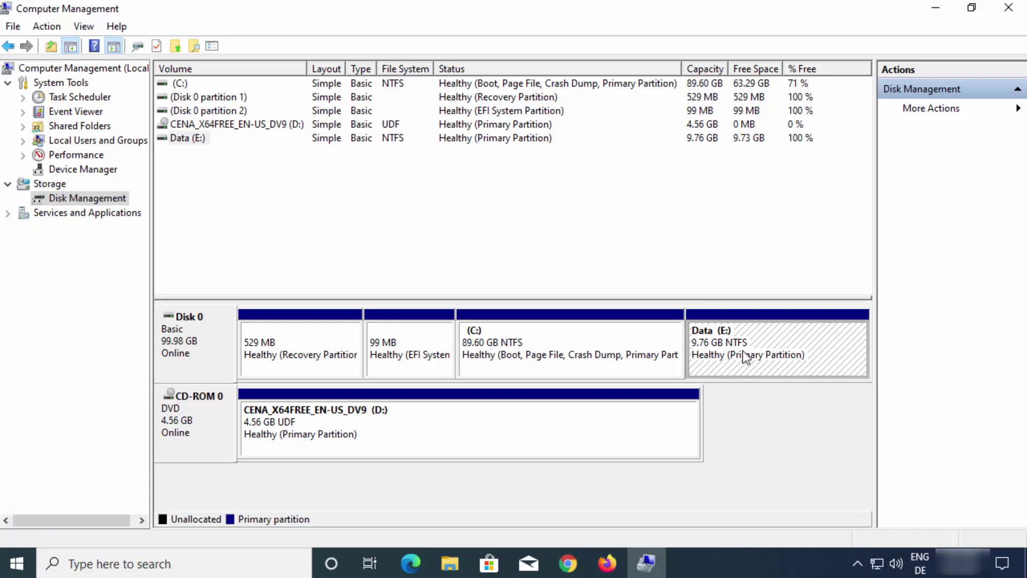
{"action": "right_click", "coordinate": [746, 357]}
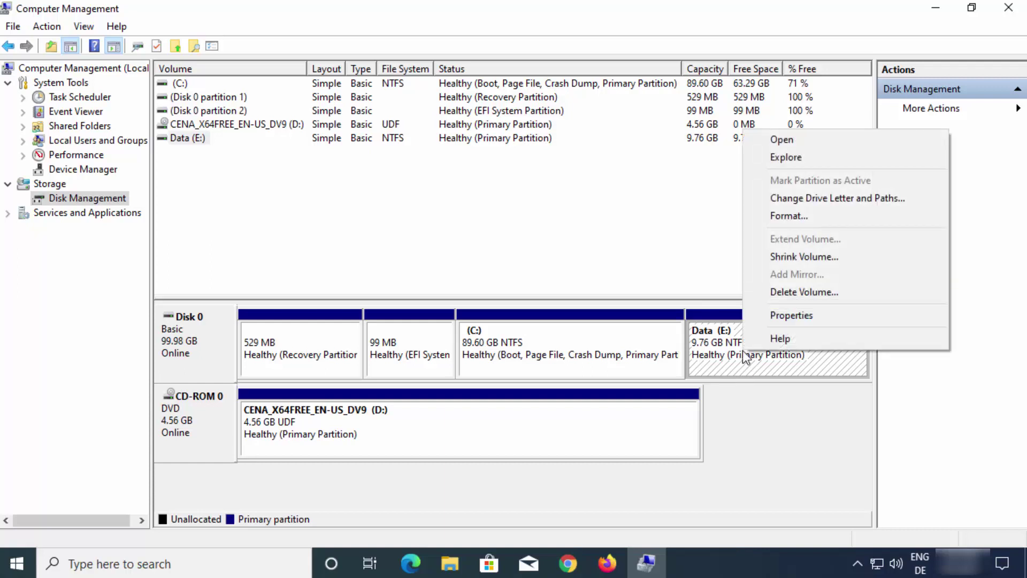
{"action": "left_click", "coordinate": [810, 292]}
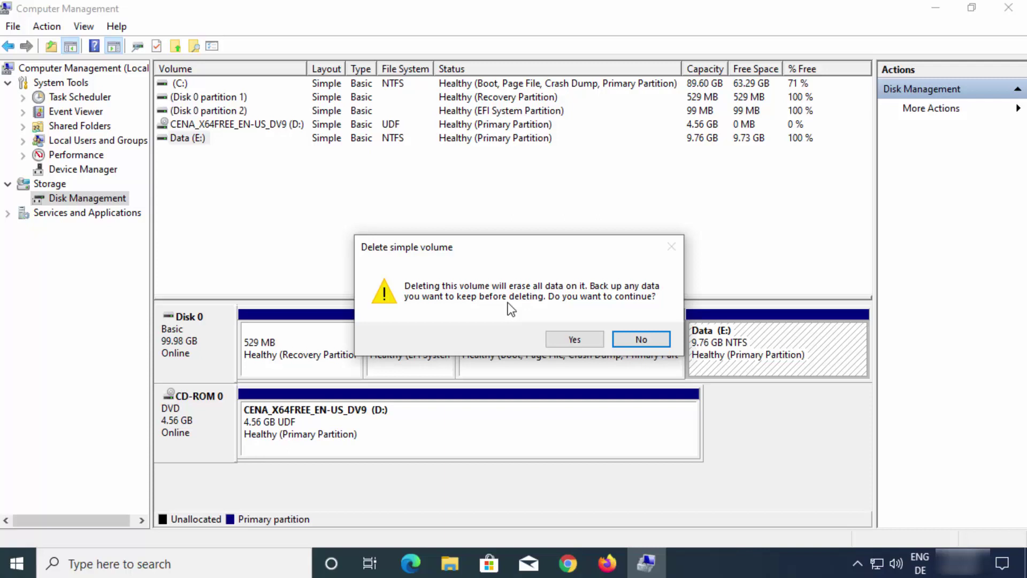
{"action": "left_click", "coordinate": [566, 341]}
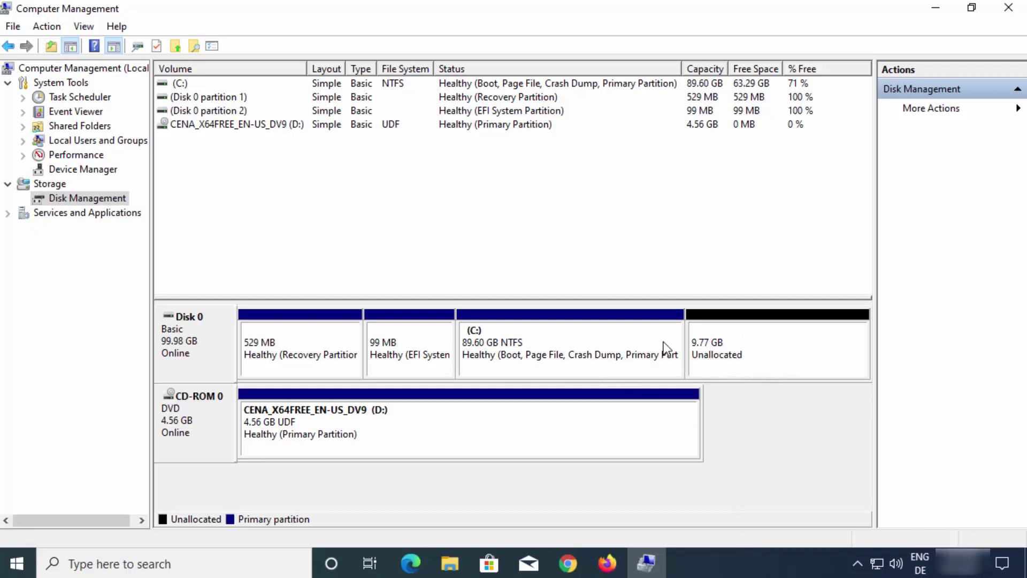
Extend C: with the 9999 MB from Disk 0, restoring it to 99.37 GB.
{"action": "left_click", "coordinate": [596, 341]}
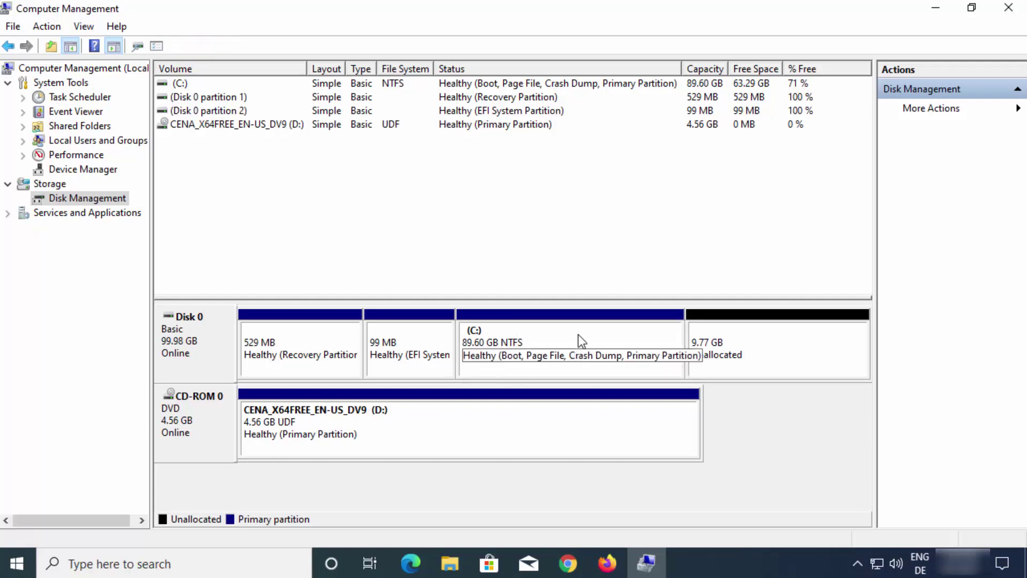
{"action": "right_click", "coordinate": [579, 335]}
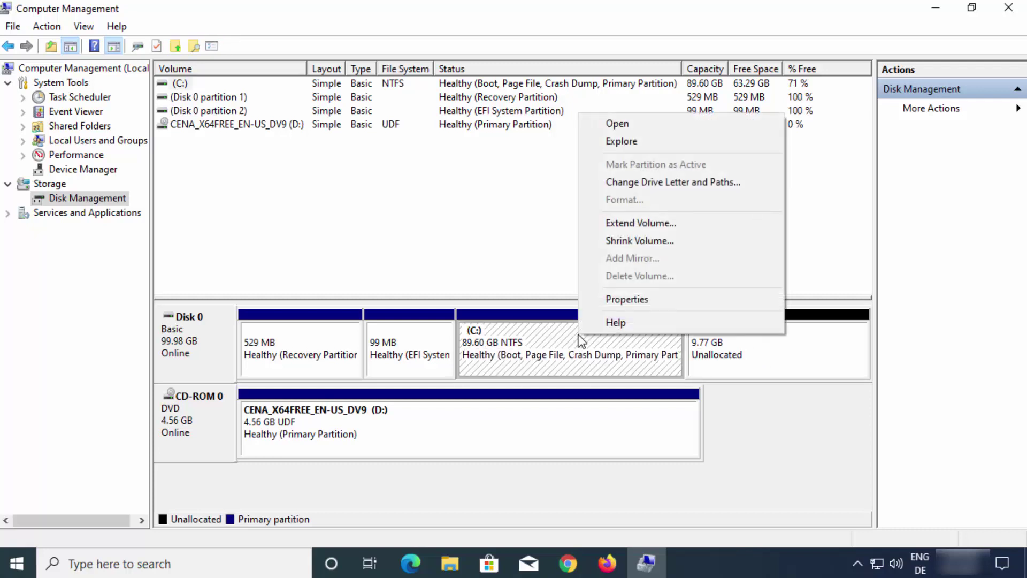
{"action": "left_click", "coordinate": [640, 226]}
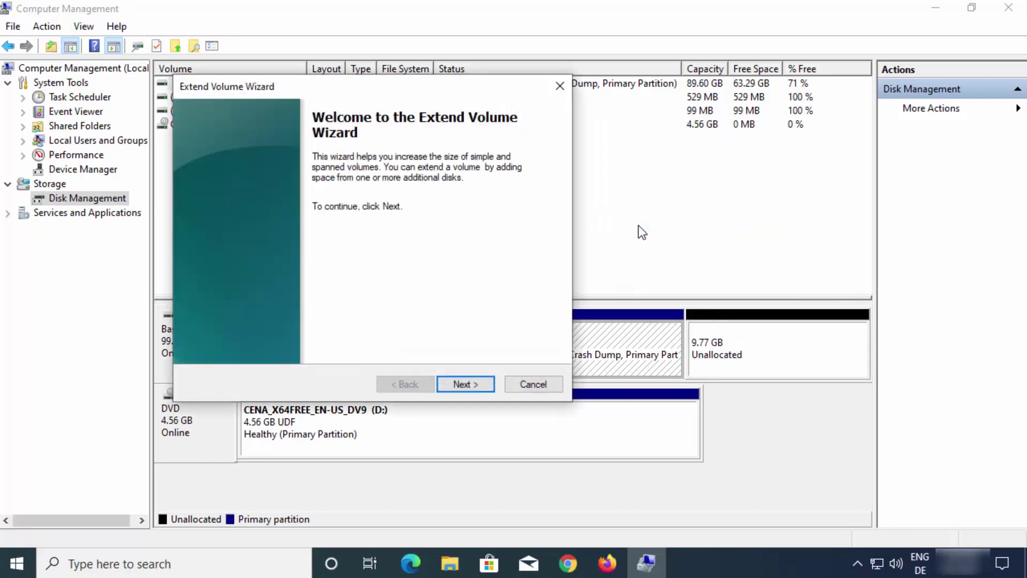
{"action": "left_click_drag", "start_coordinate": [453, 92], "coordinate": [618, 87]}
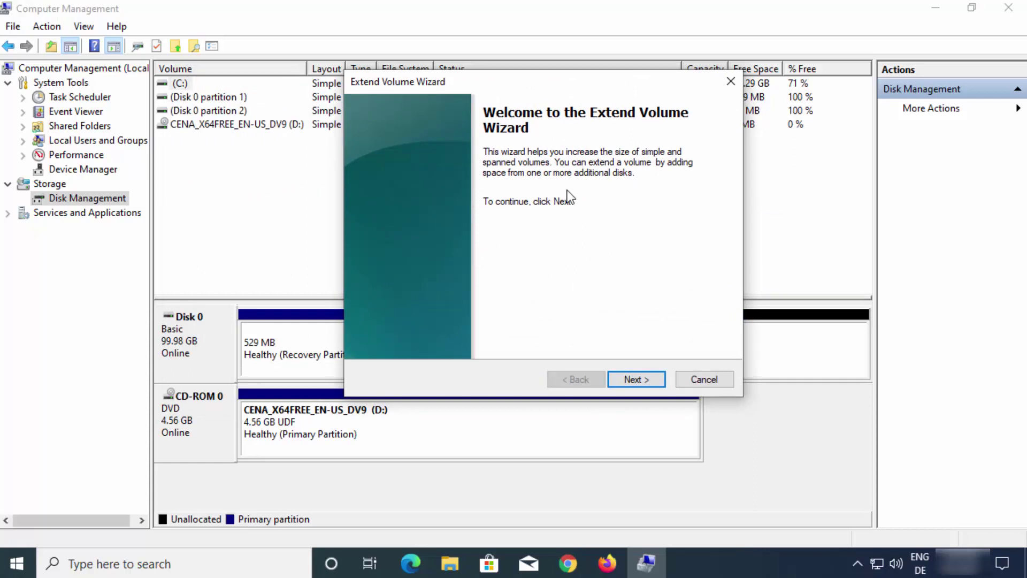
{"action": "left_click", "coordinate": [634, 378]}
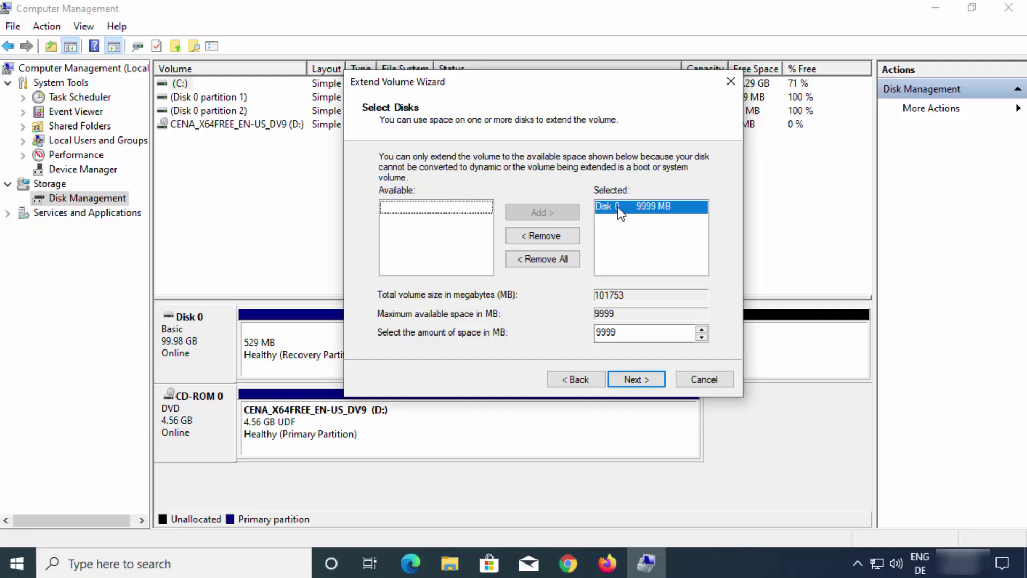
{"action": "left_click", "coordinate": [659, 209]}
{"action": "left_click", "coordinate": [635, 381]}
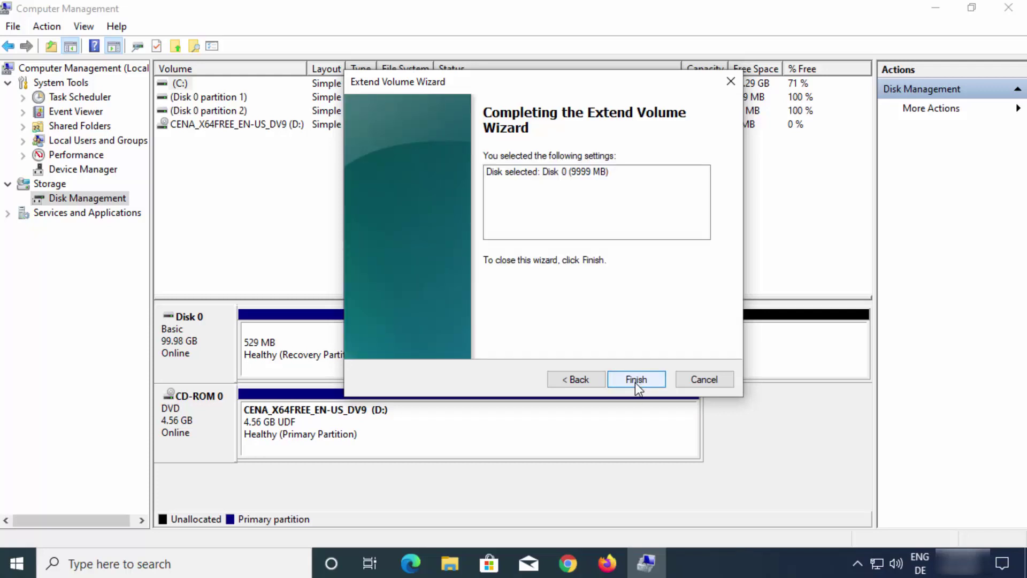
{"action": "left_click", "coordinate": [636, 380]}
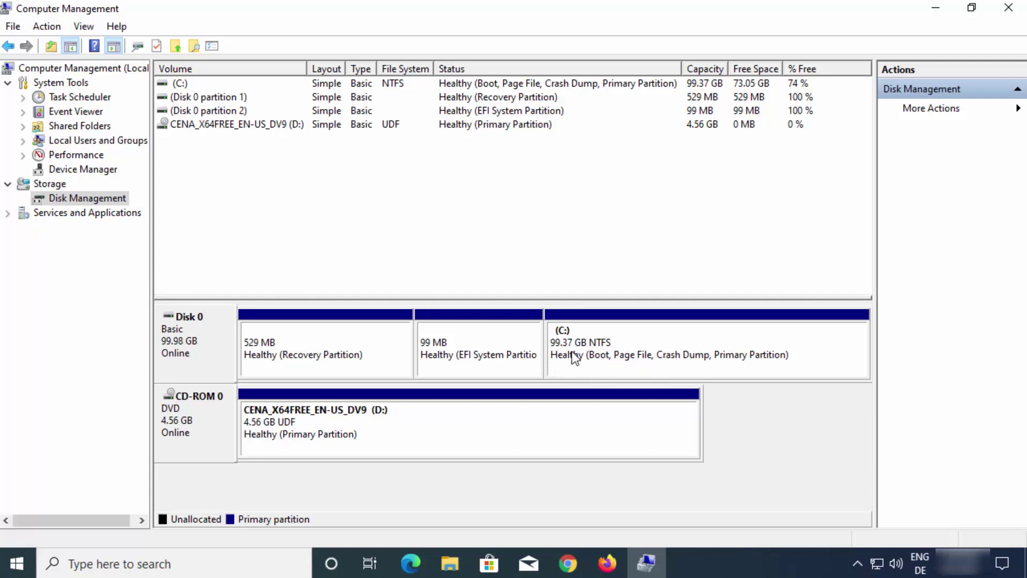
Confirm in This PC that Local Disk (C:) shows 73.0 GB free of 99.3 GB.
{"action": "left_click", "coordinate": [449, 564]}
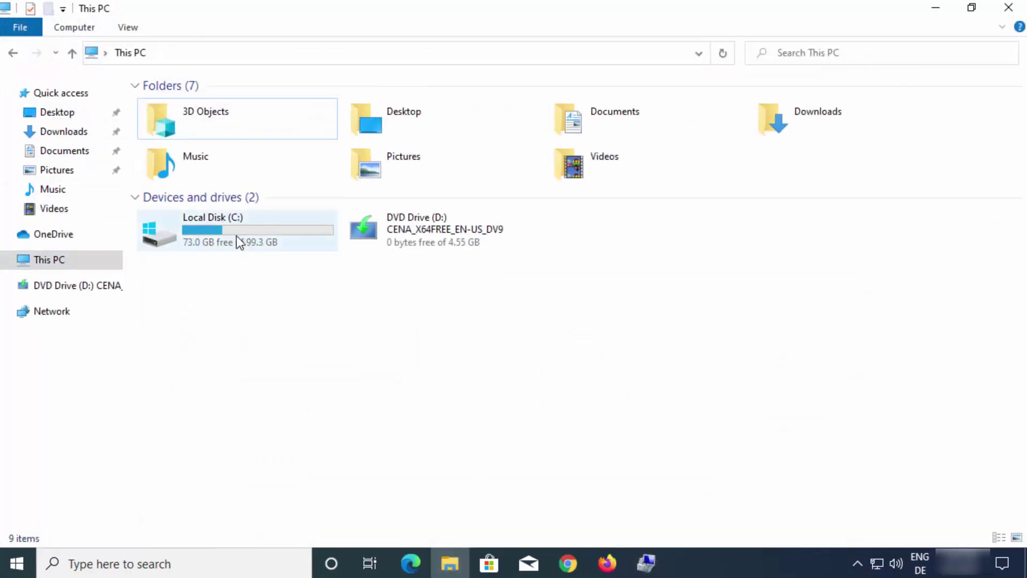
{"action": "mouse_move", "coordinate": [234, 227]}
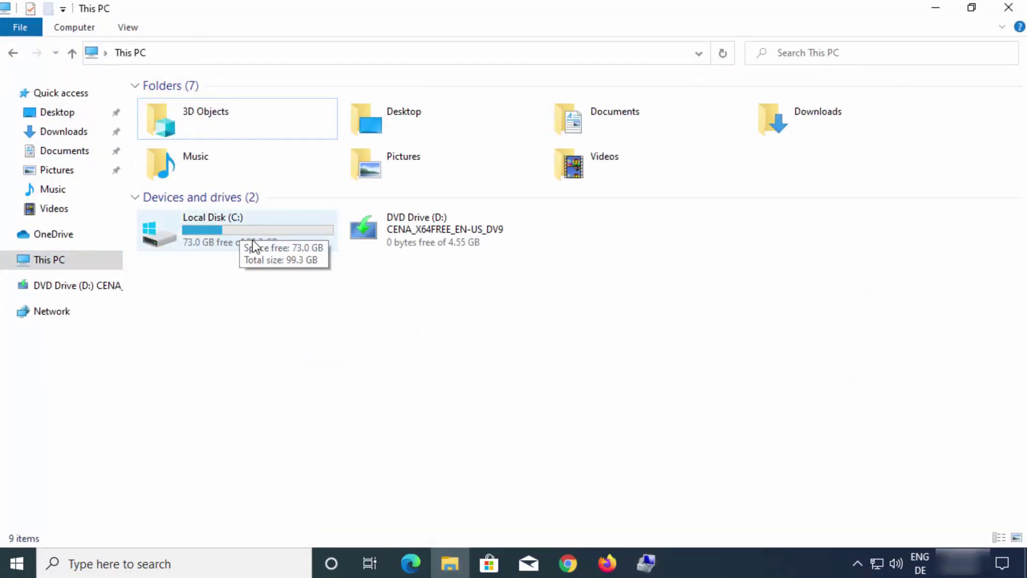